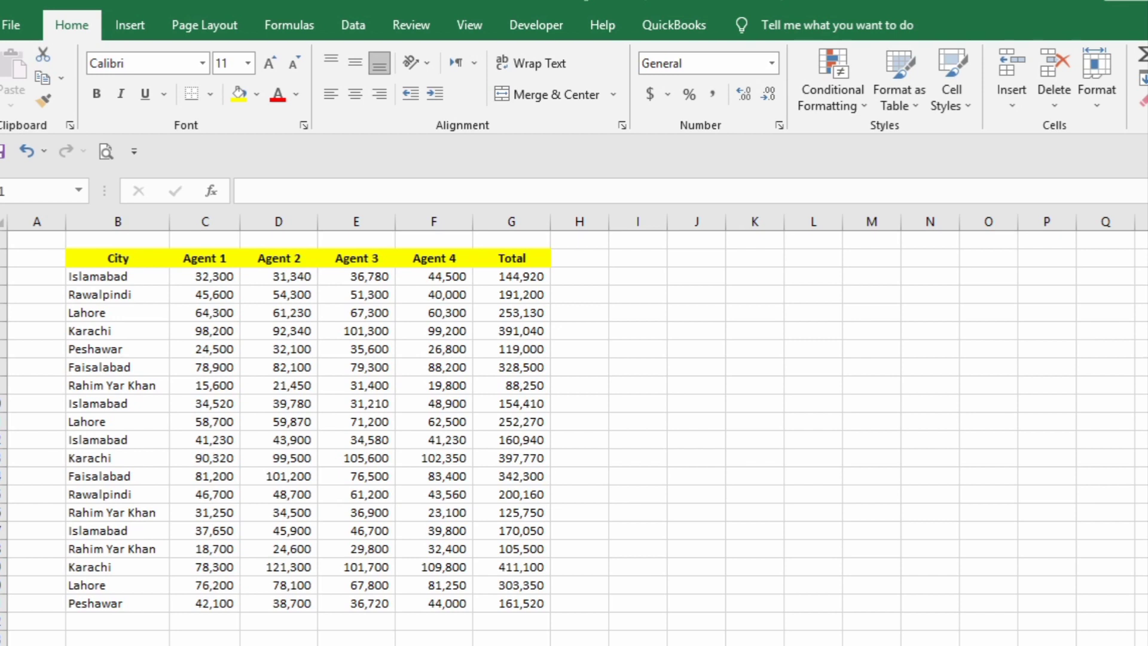
- Label the row below the city list by entering "Average" in cell B22
left_click(88, 619)
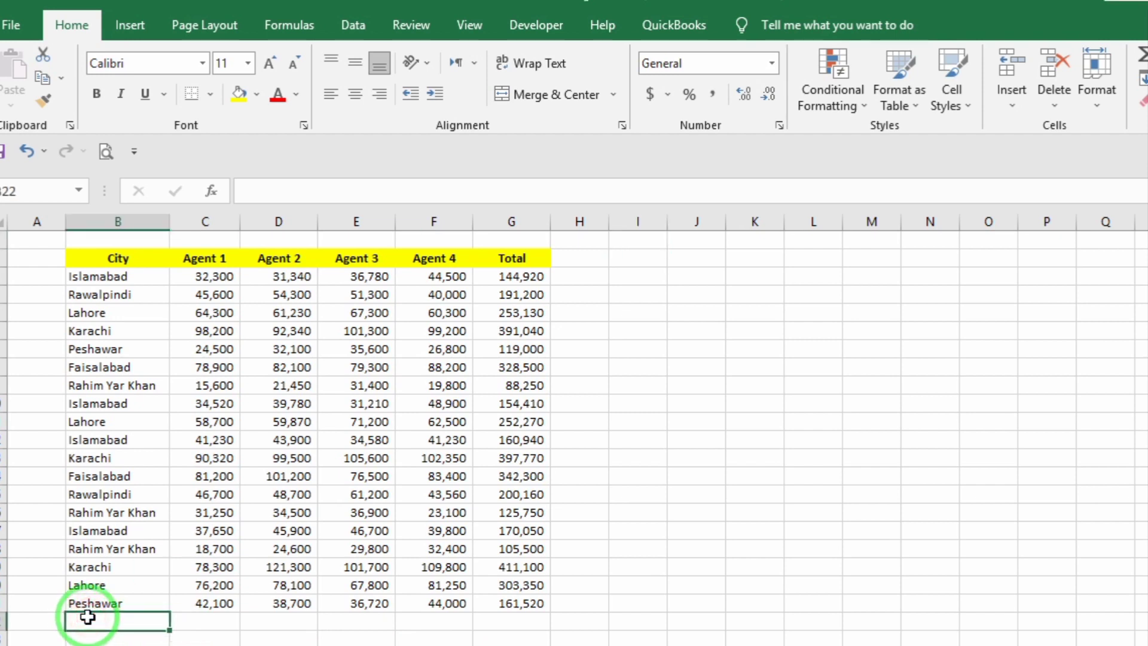
type("Avera")
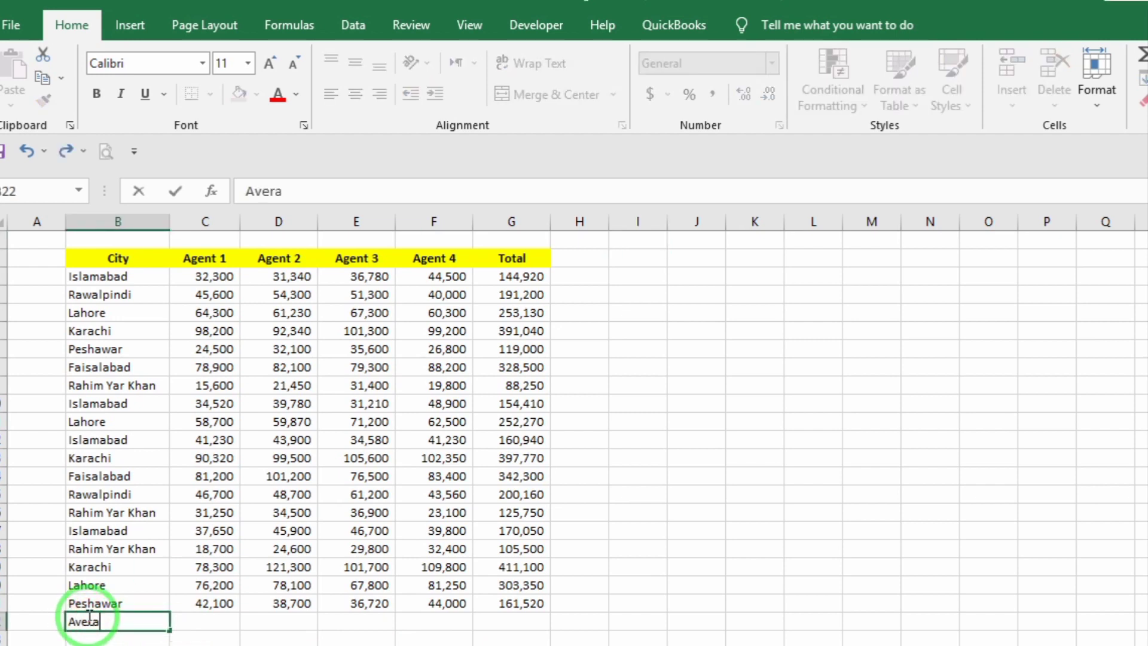
type("ge")
- Calculate the average of the Total column in G22 with =AVERAGE(G3:G21)
key("Right")
key("Right")
key("Right")
key("Right")
key("Right")
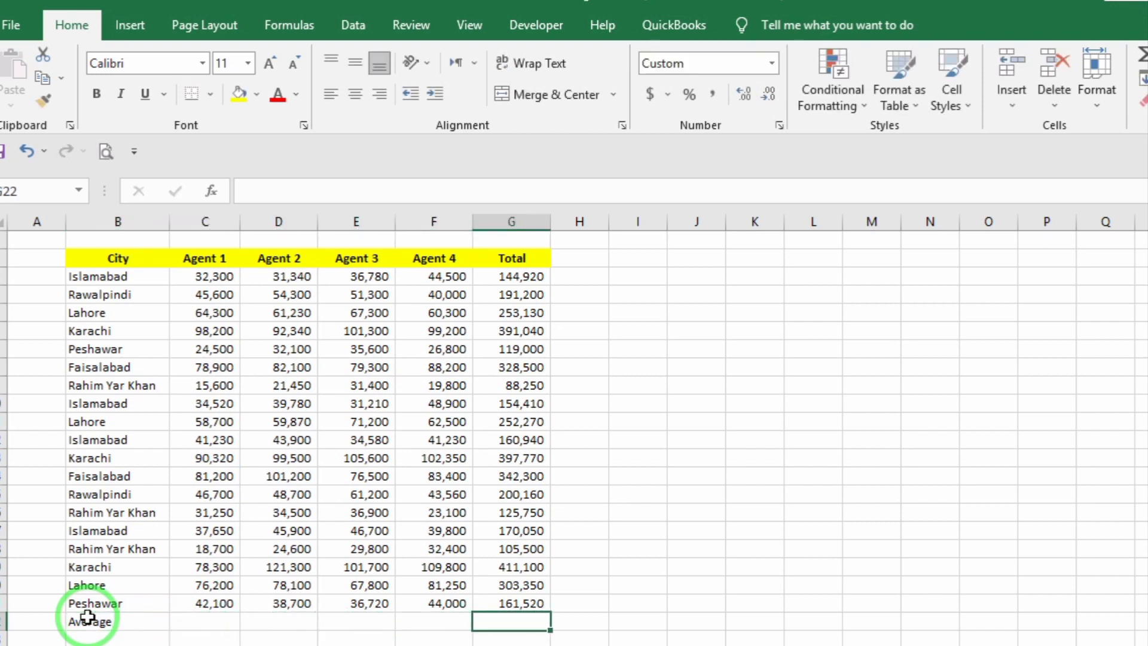
type("=a")
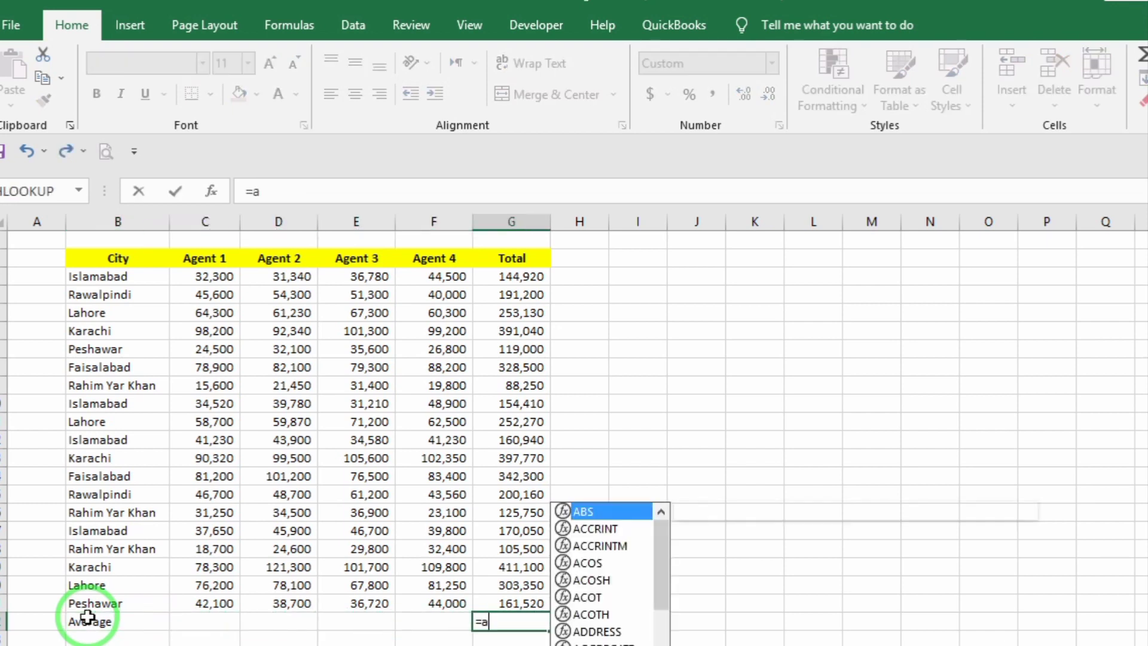
type("verage")
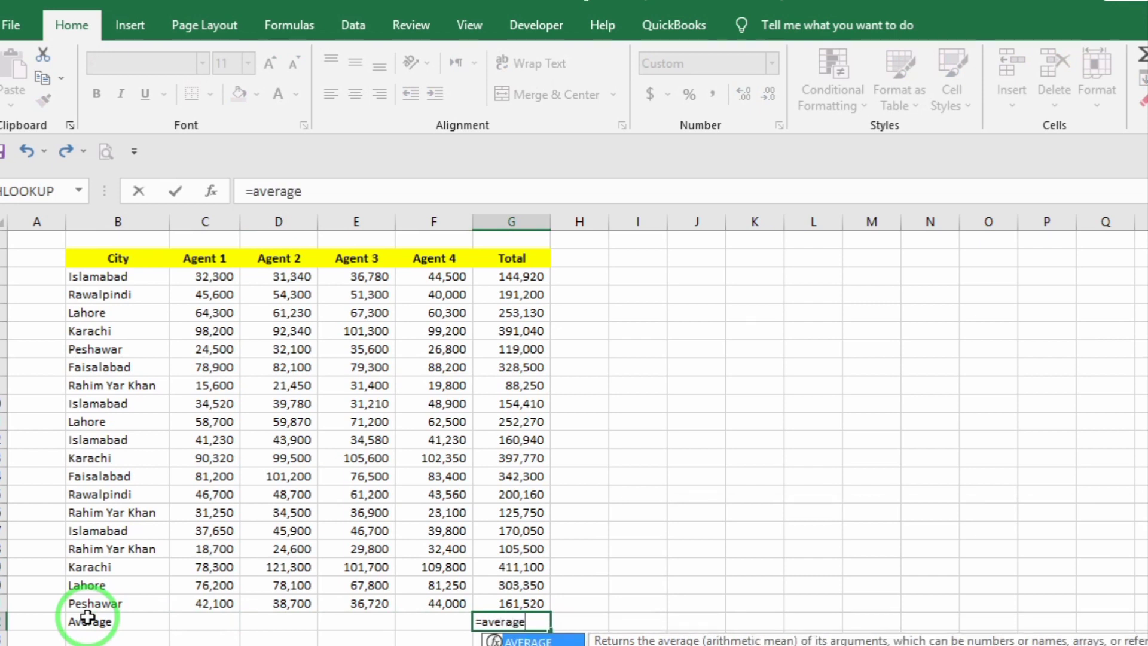
type("(")
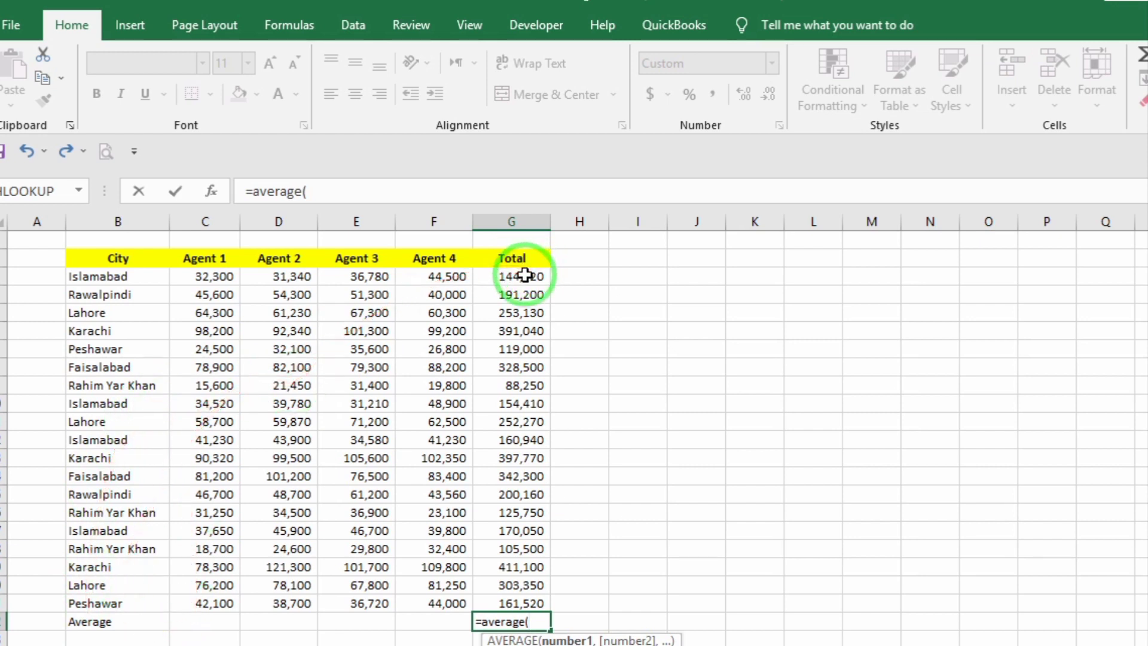
left_click_drag(525, 275, 518, 600)
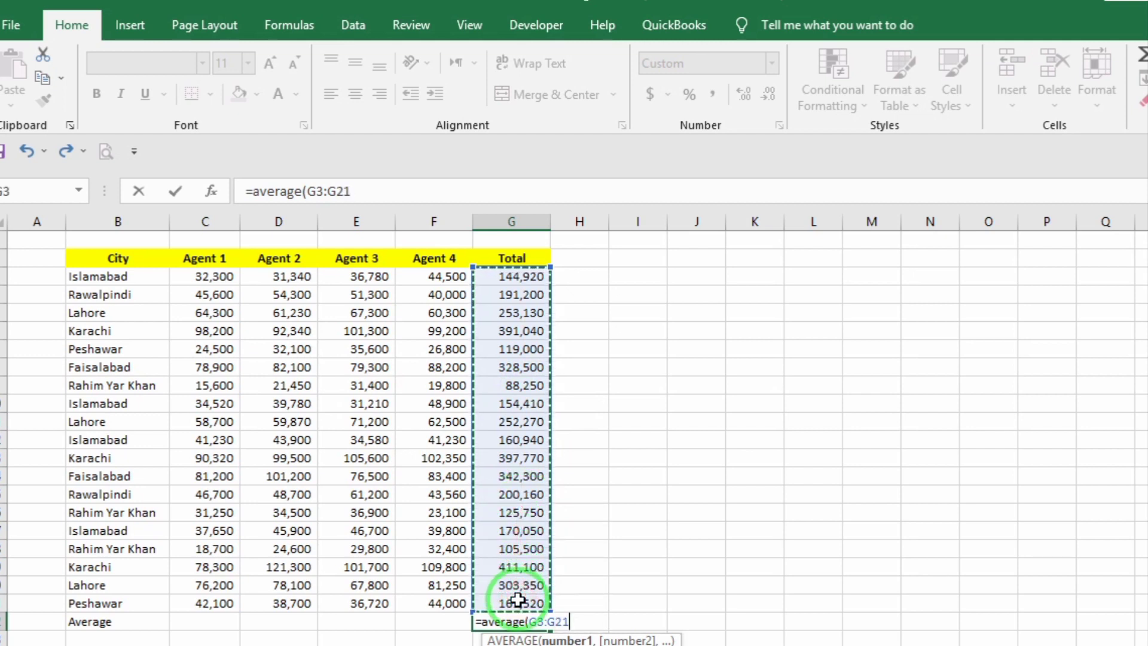
type(")")
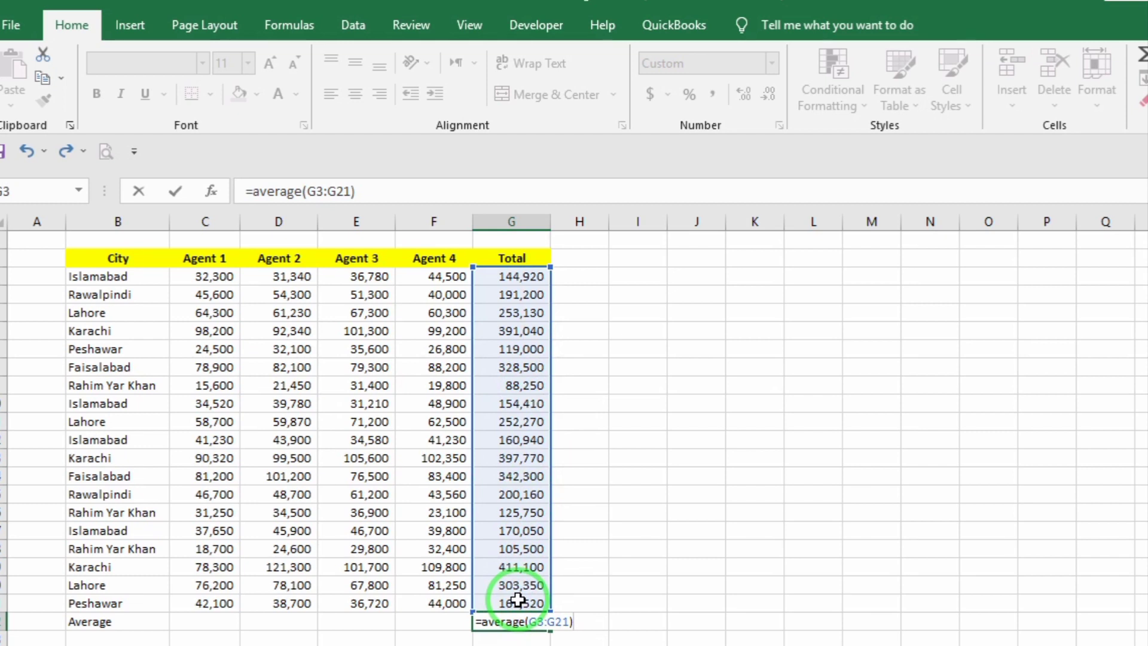
left_click(518, 600)
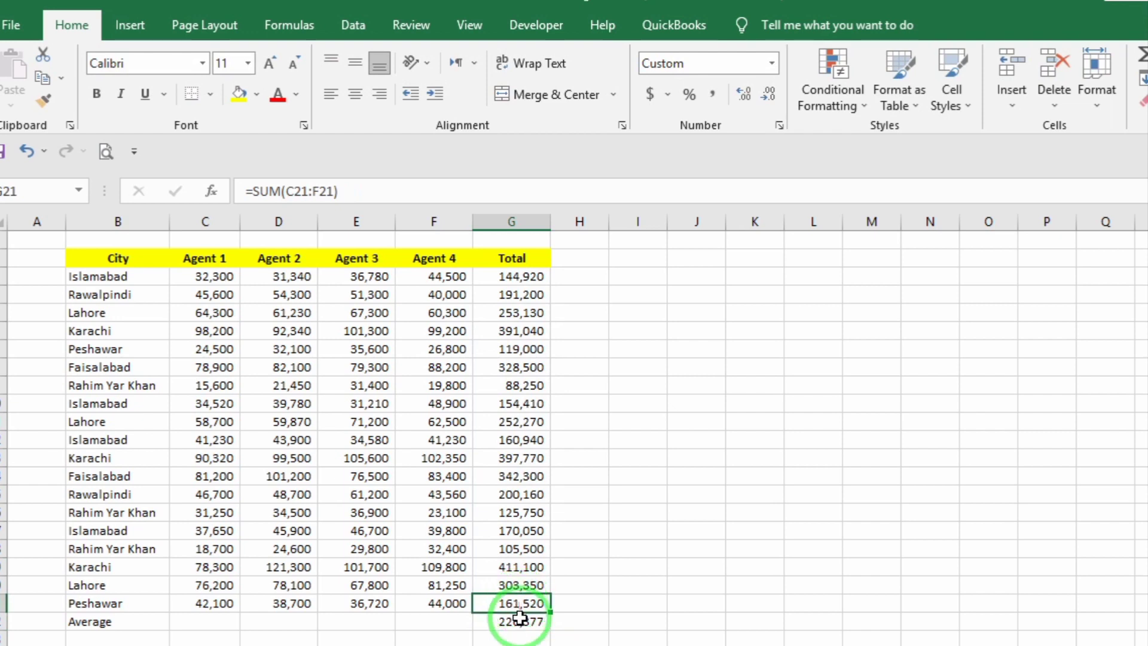
left_click(519, 623)
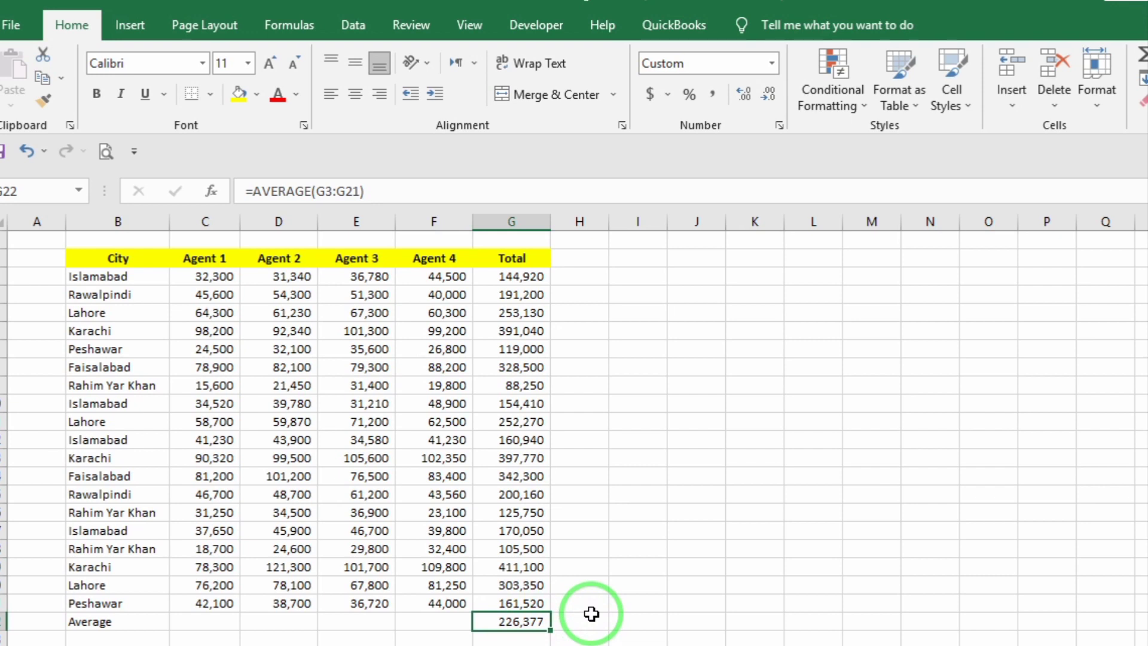
- Calculate the average of the Agent 1 figures C3:C21 in cell C22 using the AVERAGE function
left_click(217, 626)
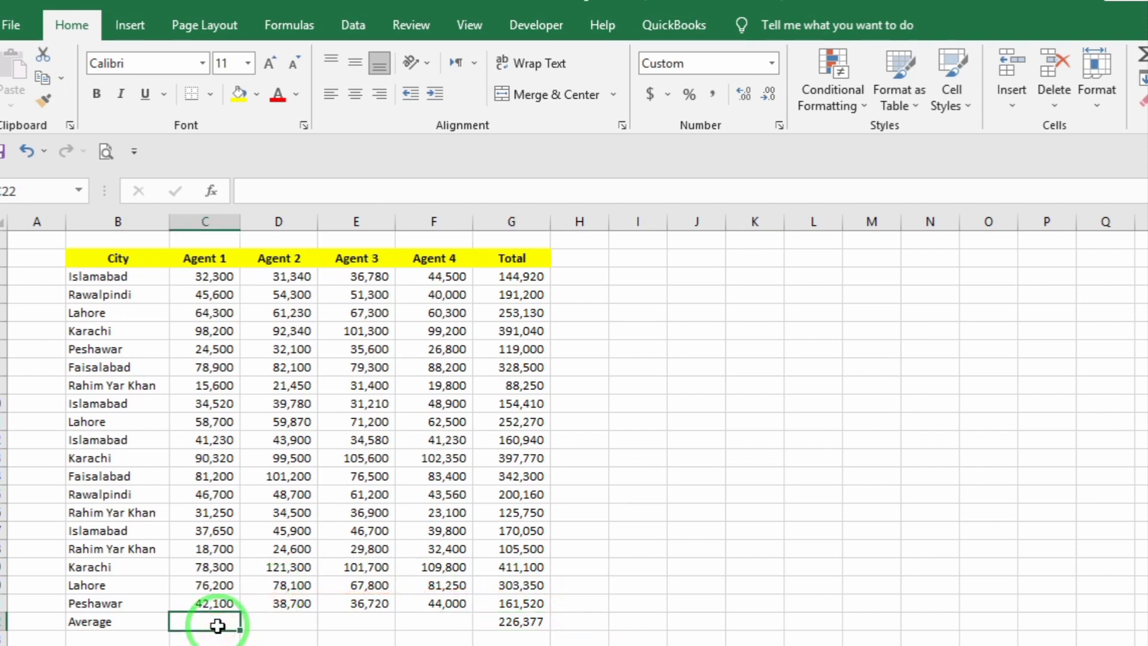
type("=")
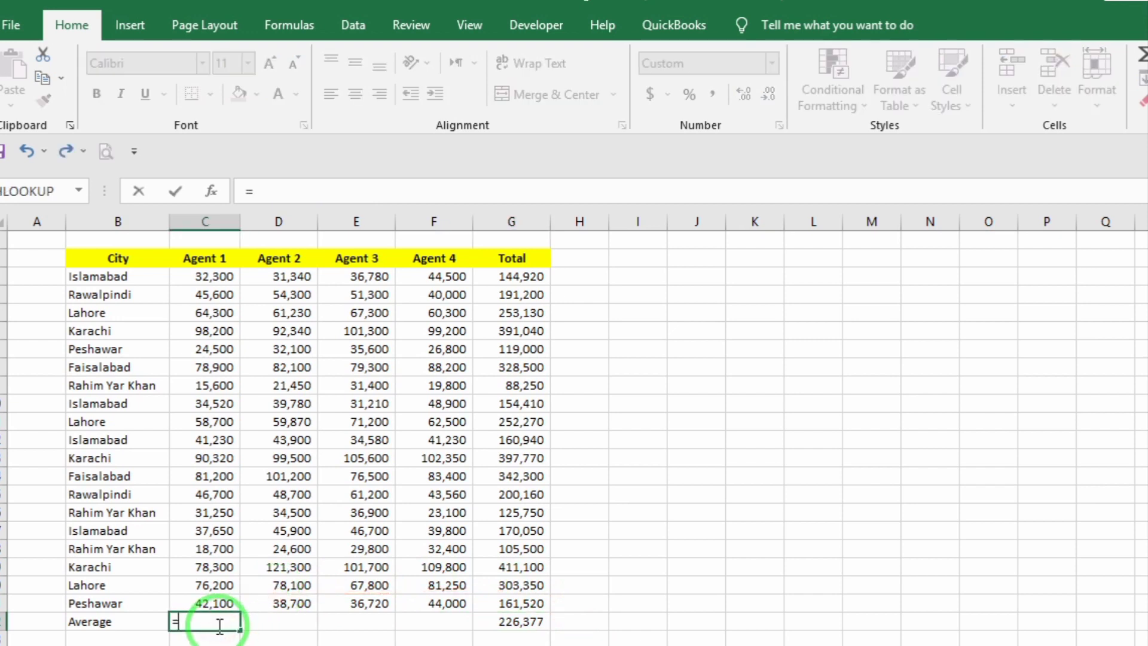
type("avera")
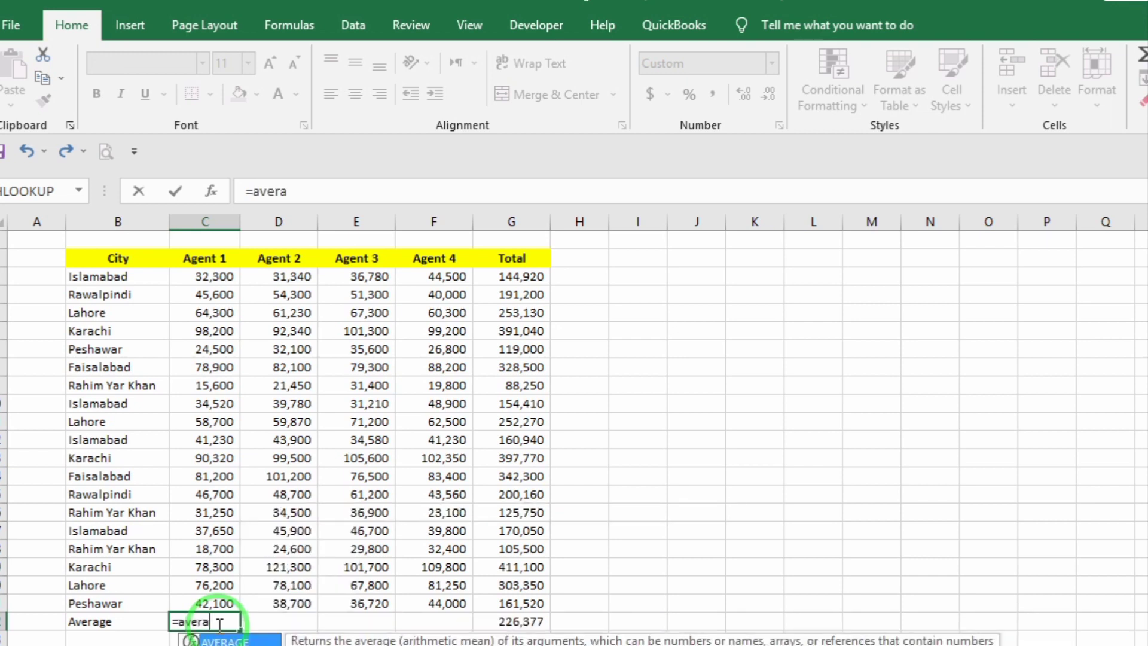
type("ge(")
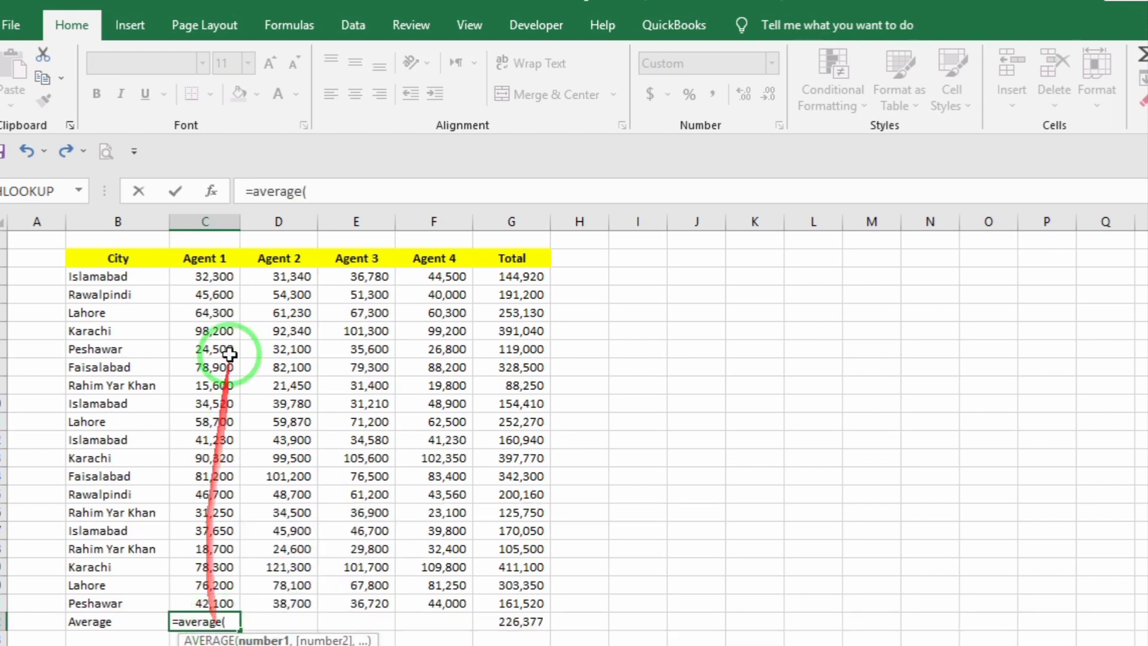
left_click_drag(216, 276, 227, 601)
type(")")
key("Return")
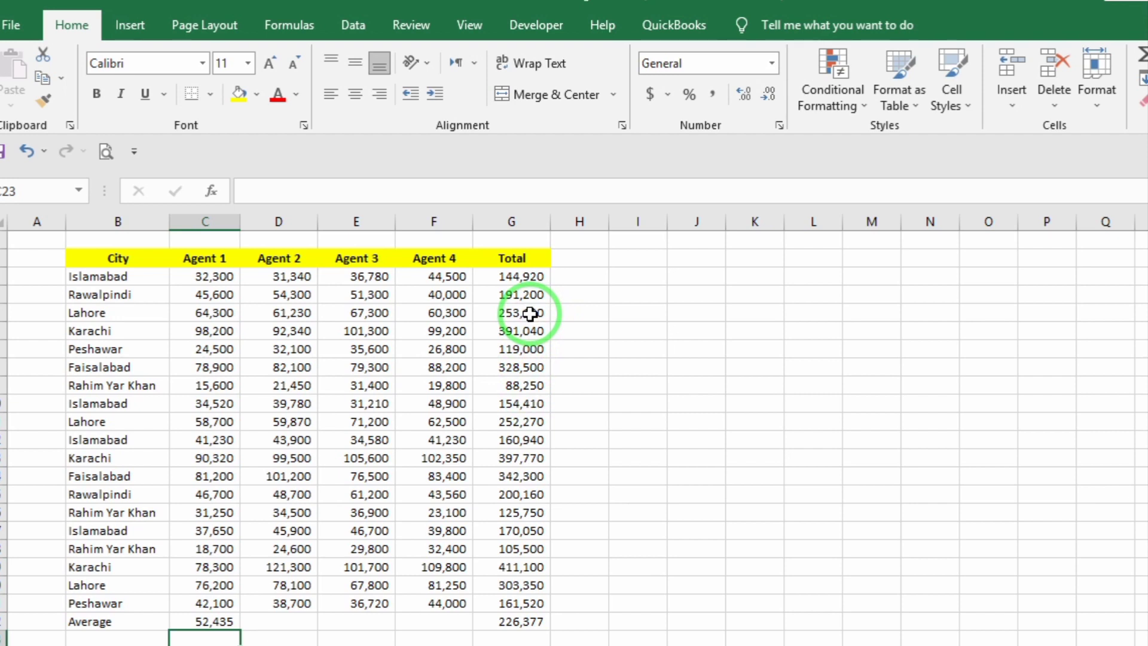
- Replace the Karachi total in G6 with the text "Test"
left_click(526, 332)
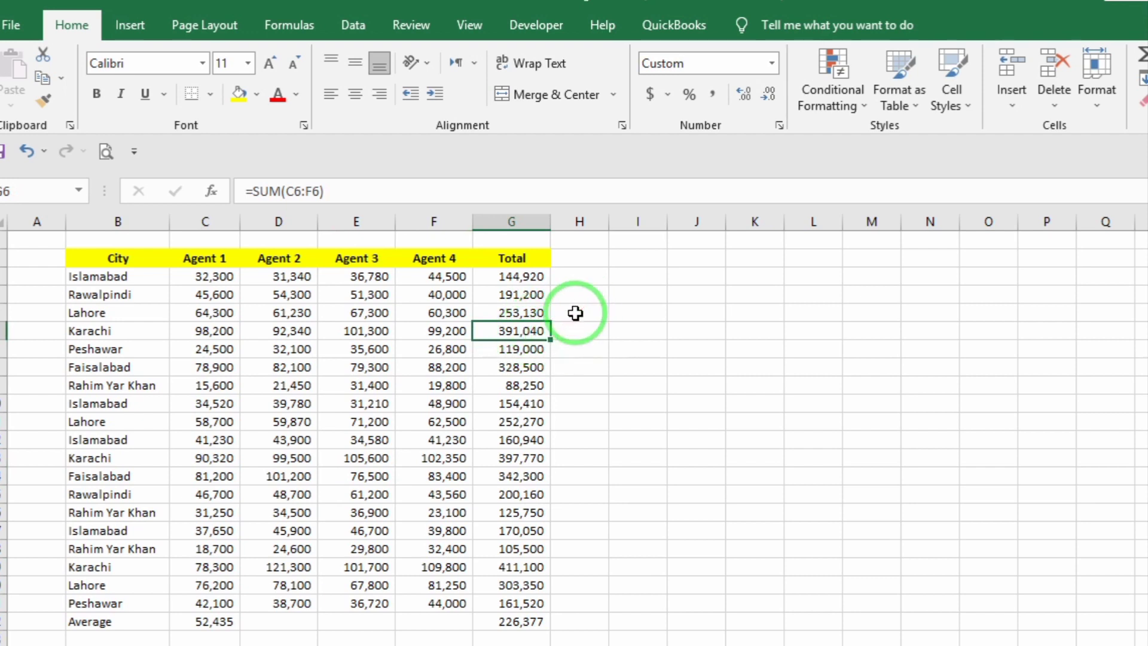
type("Test")
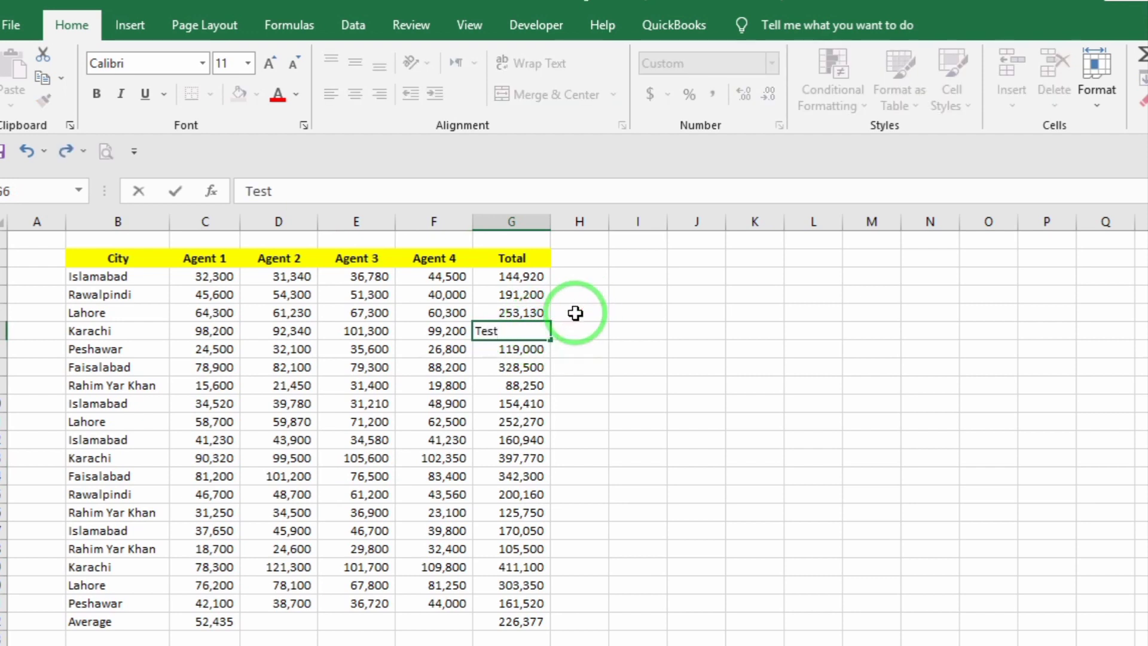
key("Return")
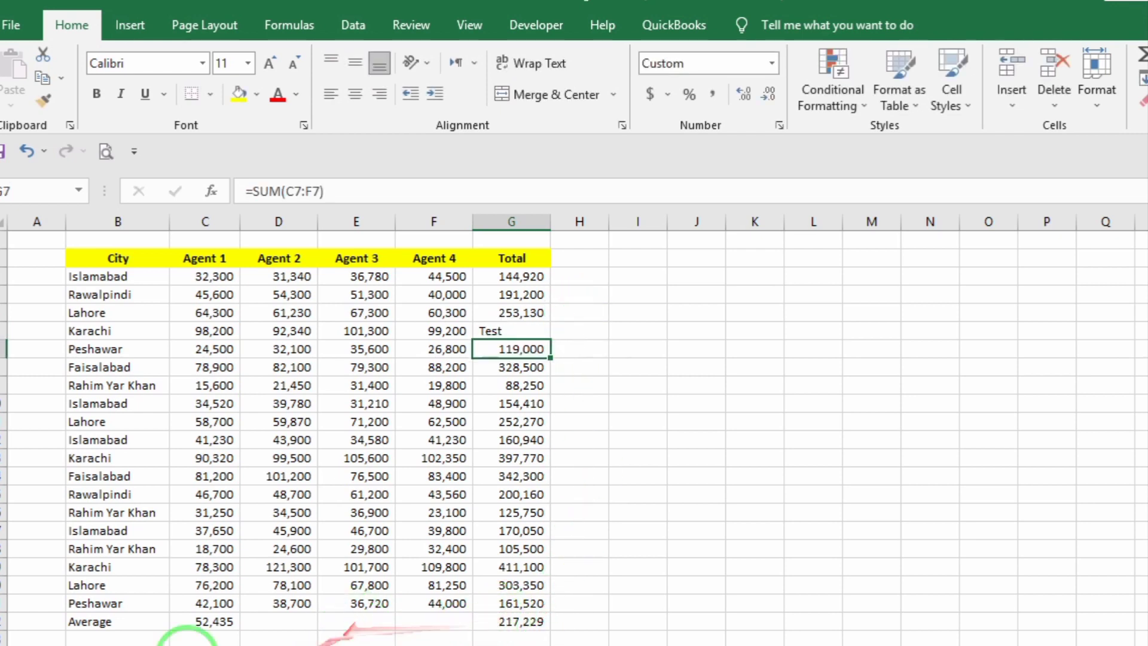
- Change the row label in B22 to "Averagea"
double_click(108, 620)
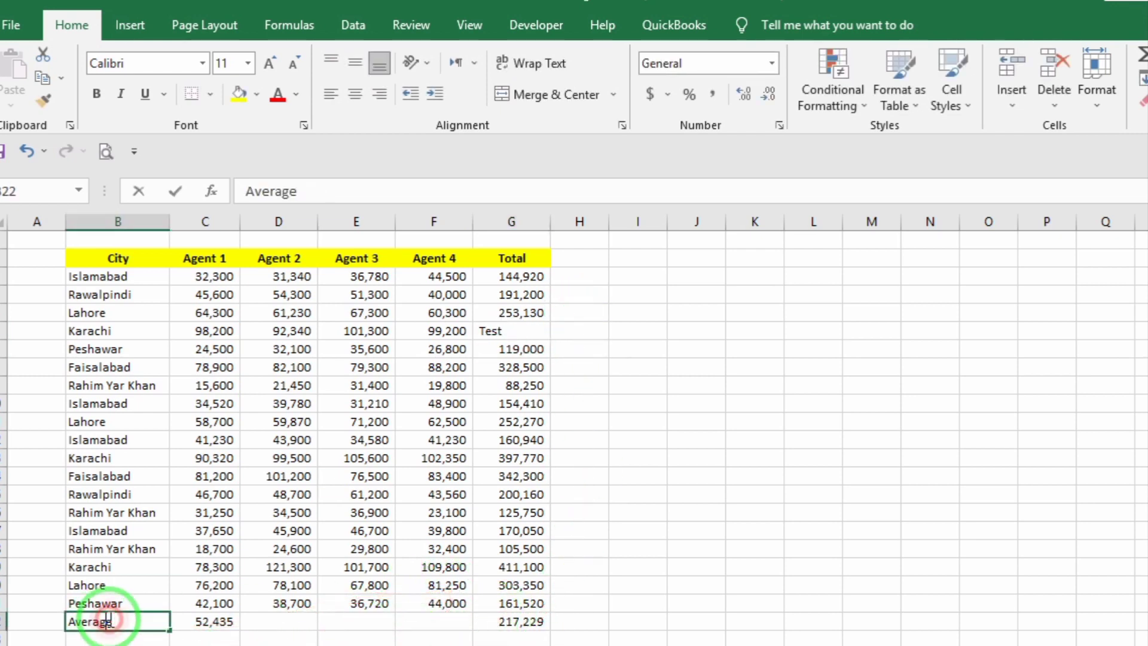
type("a")
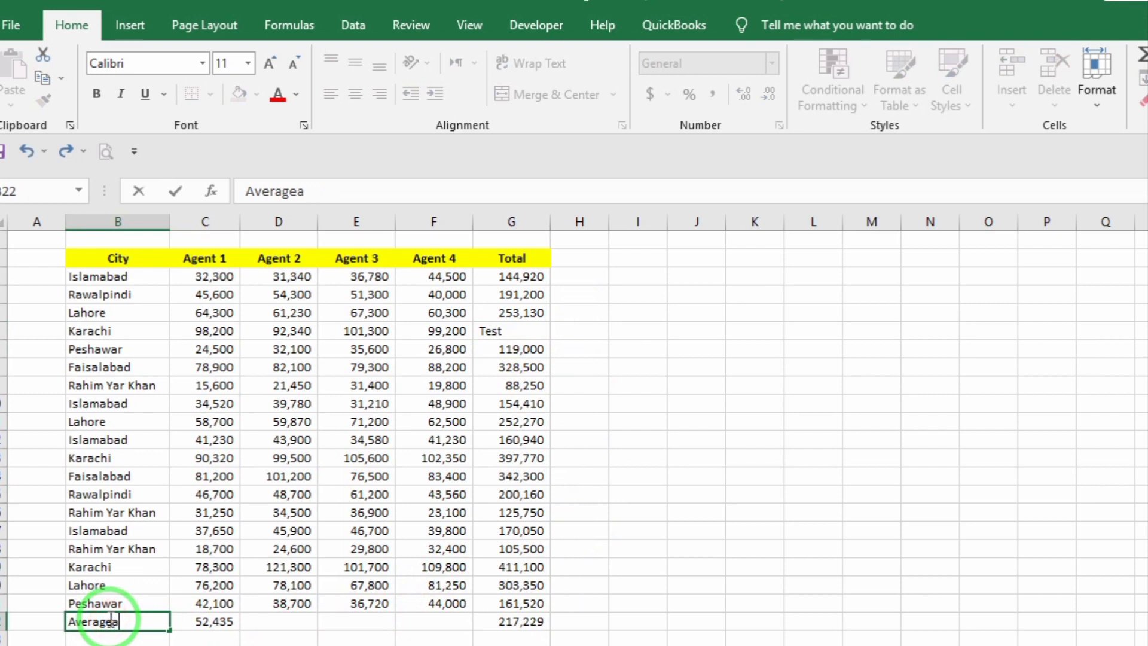
left_click(177, 620)
- Change the function in G22 to AVERAGEA, giving =AVERAGEA(G3:G21)
key("Right")
key("Right")
key("Right")
key("Right")
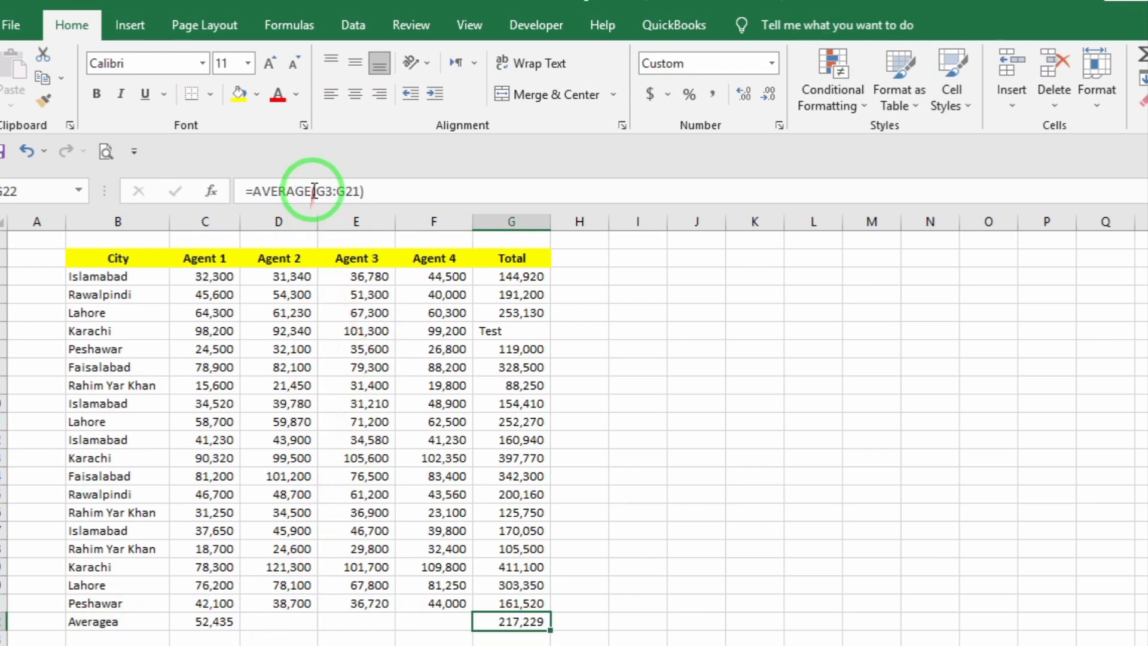
left_click(312, 191)
type("A")
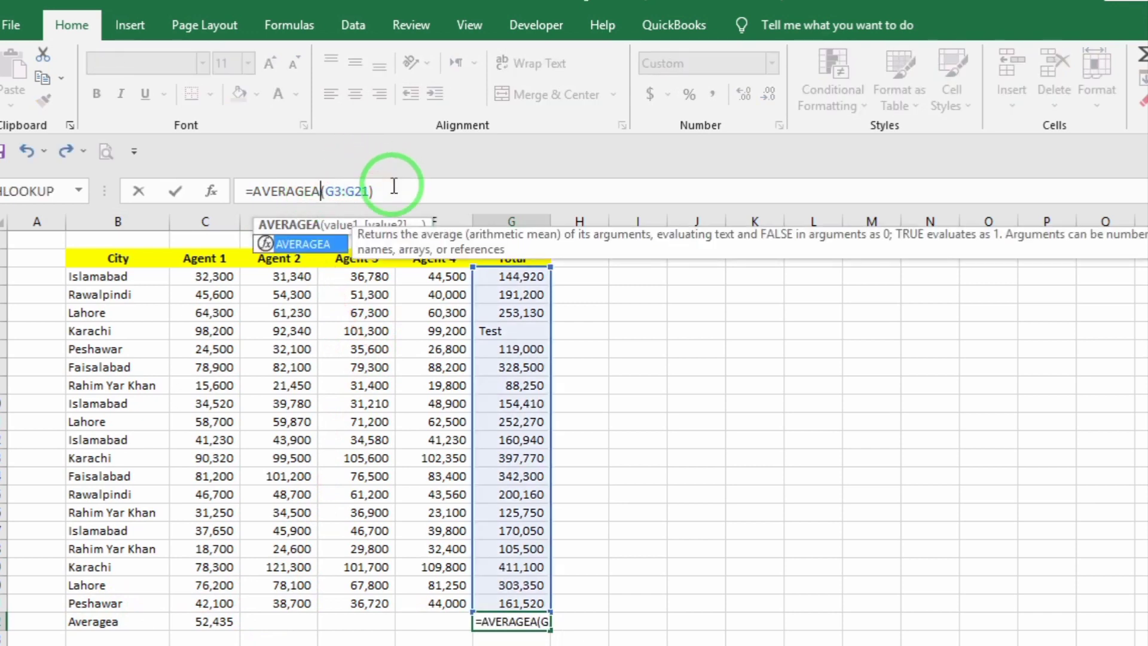
key("Return")
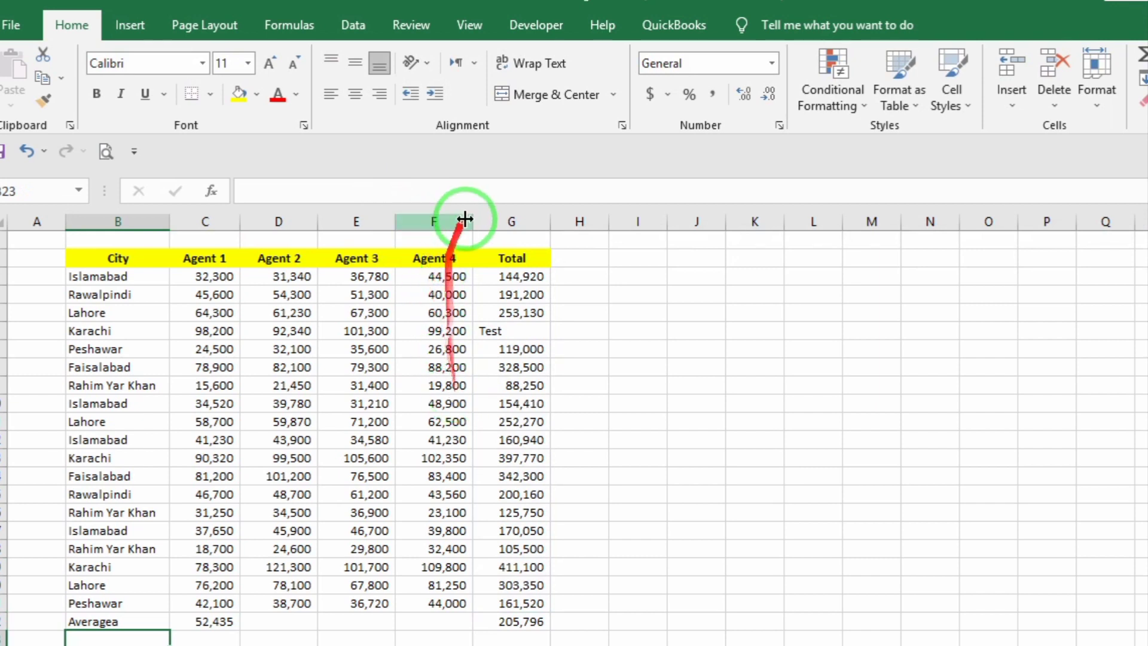
- Examine the text entry in G6 and the Total values in G3:G21 that the average covers
left_click(496, 328)
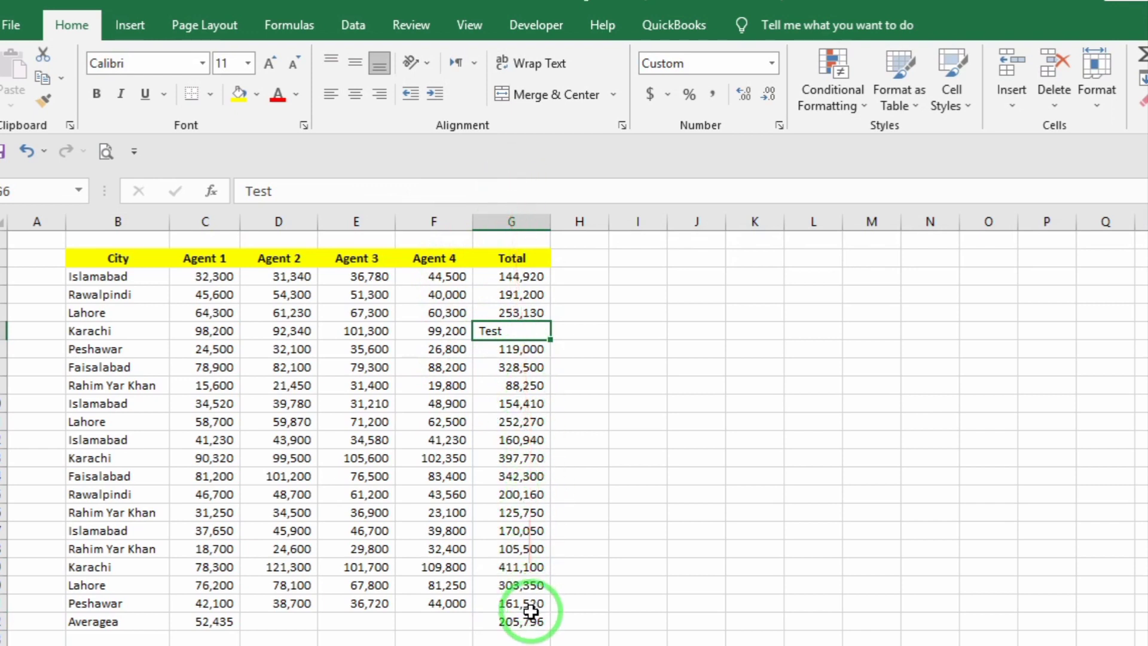
left_click_drag(527, 605, 531, 281)
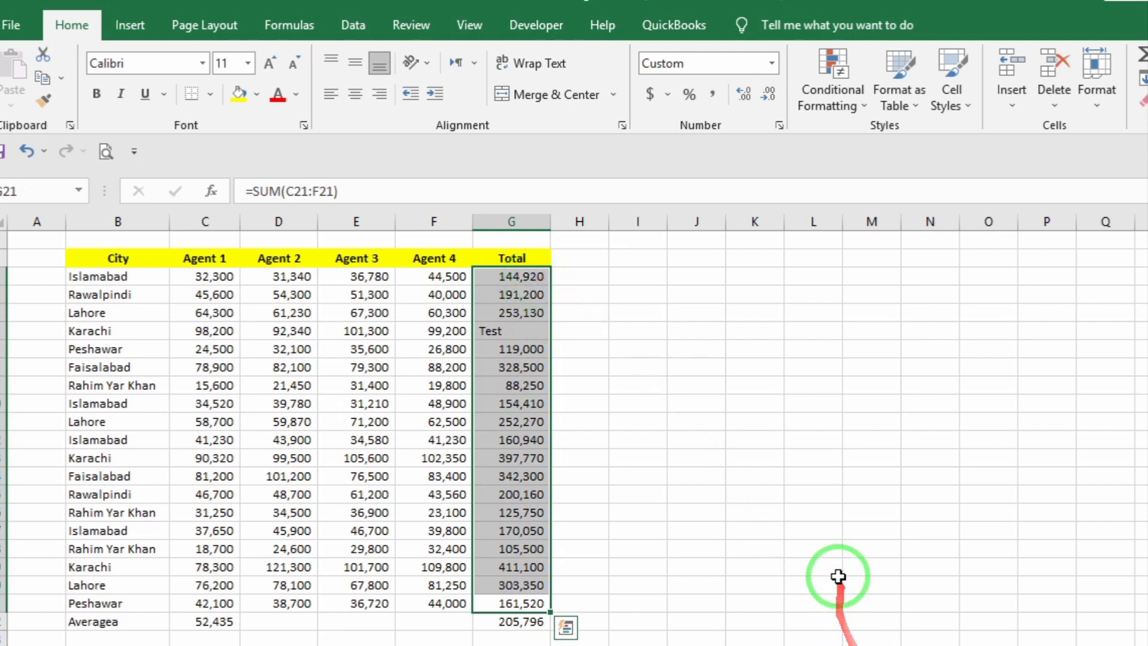
left_click(501, 335)
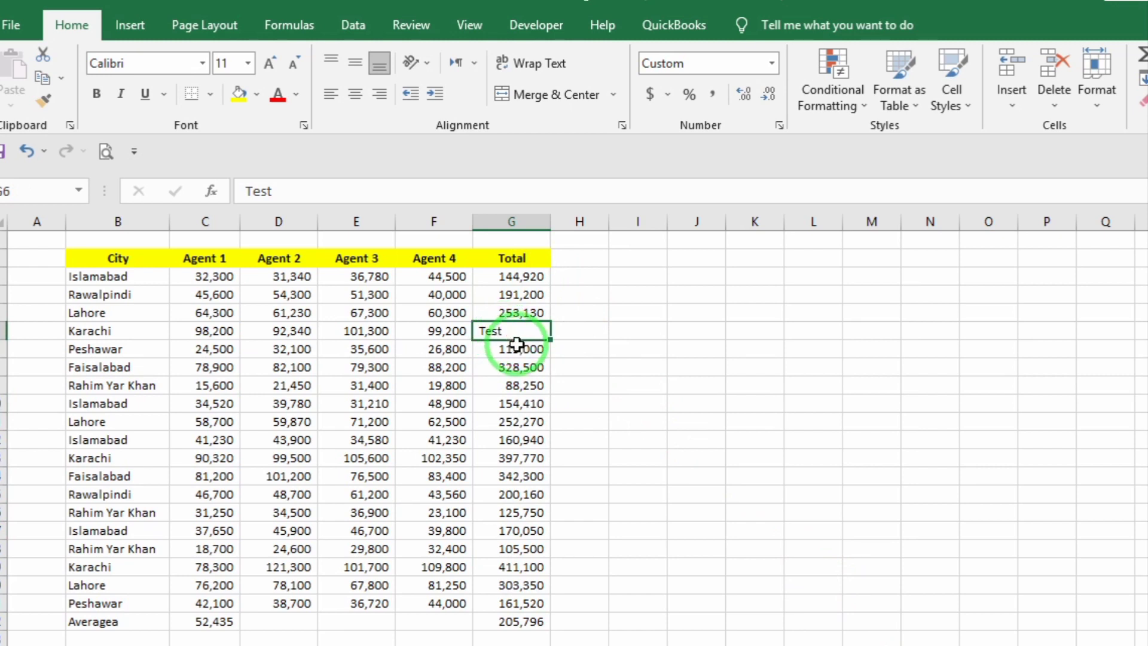
- Replace the Rahim Yar Khan total in G9 with "Fasle" and the Lahore total in G11 with "True"
left_click(515, 383)
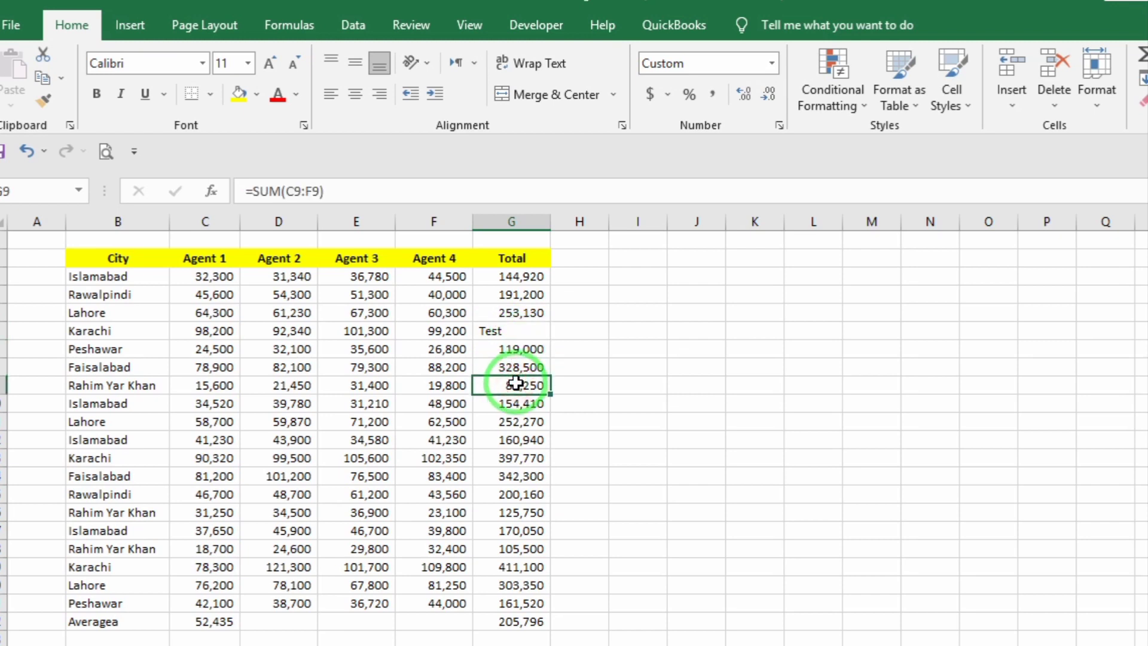
double_click(515, 382)
type("Fasle")
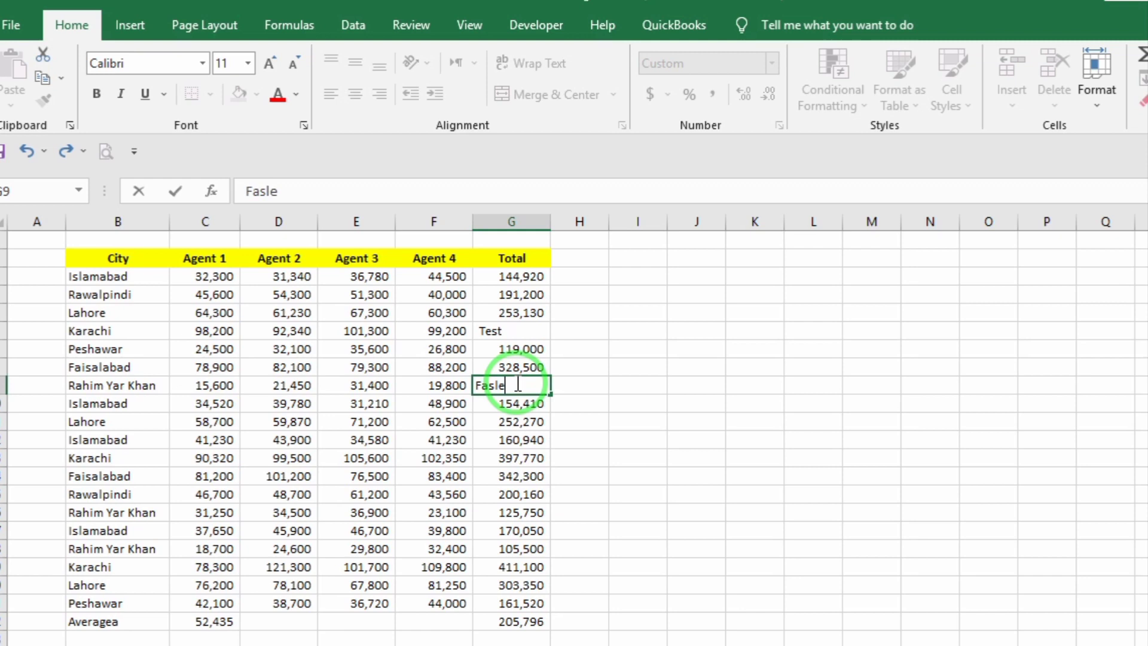
key("Return")
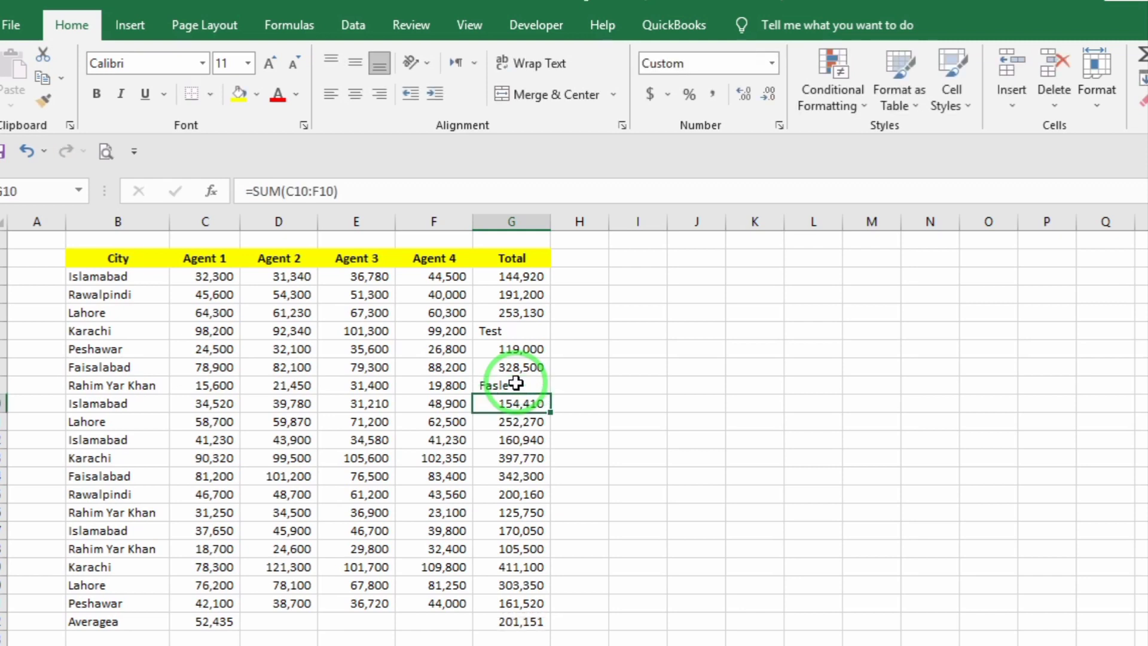
key("Down")
type("True")
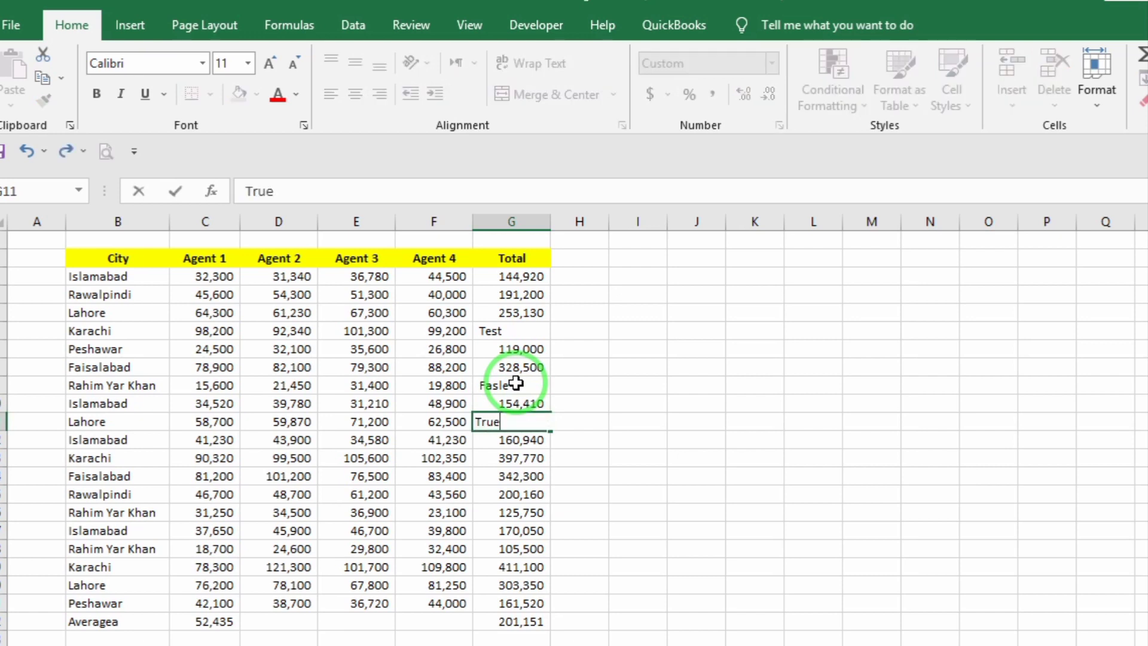
key("Return")
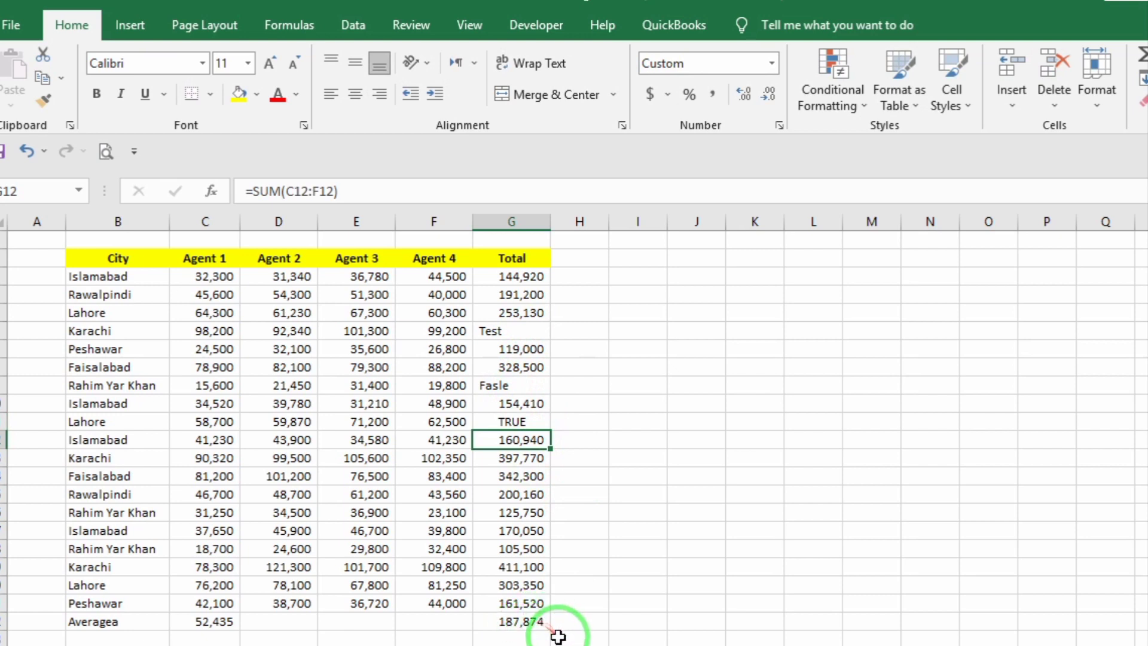
- Change the function in G22 back to AVERAGE over G3:G21, and select the text entry in G6
left_click(528, 623)
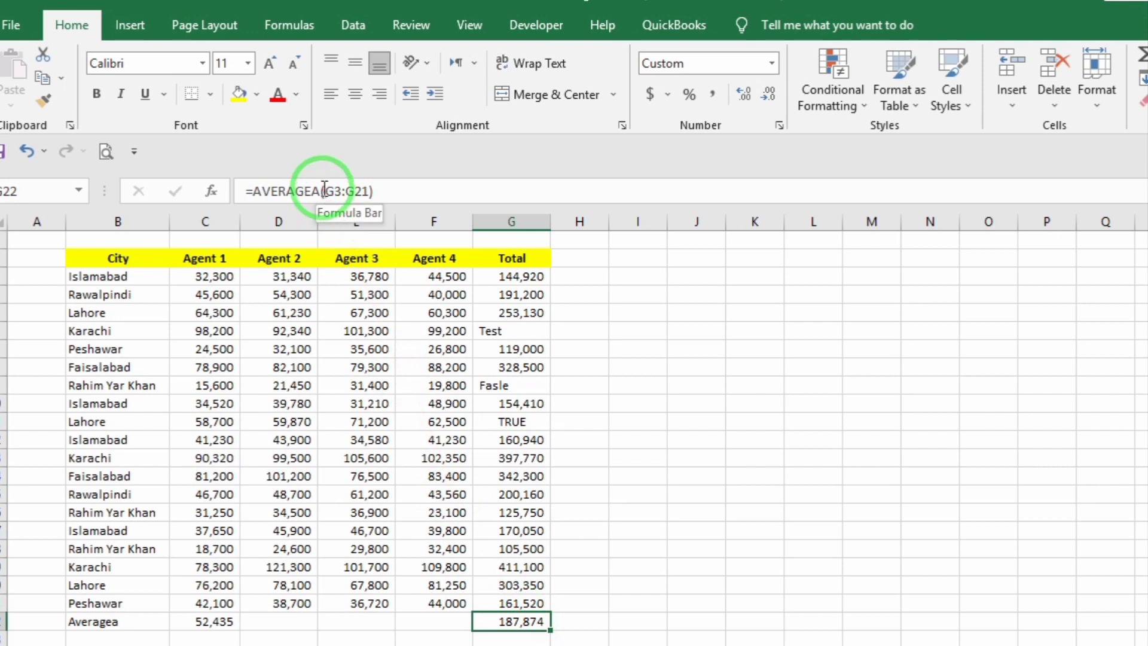
left_click(324, 191)
key("BackSpace")
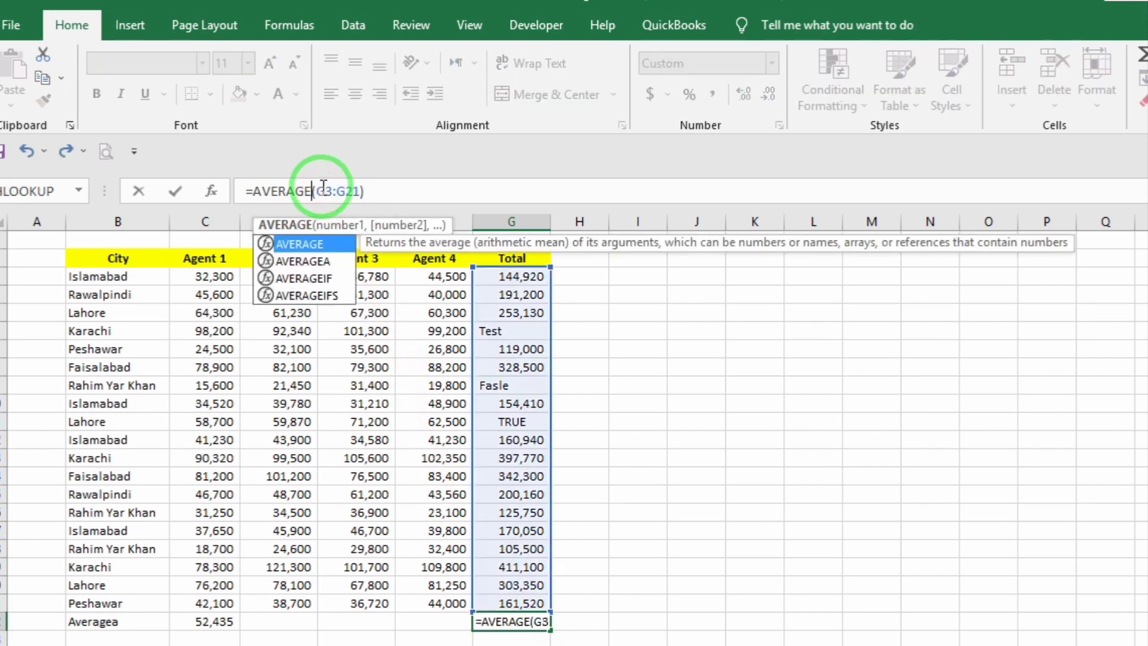
key("Return")
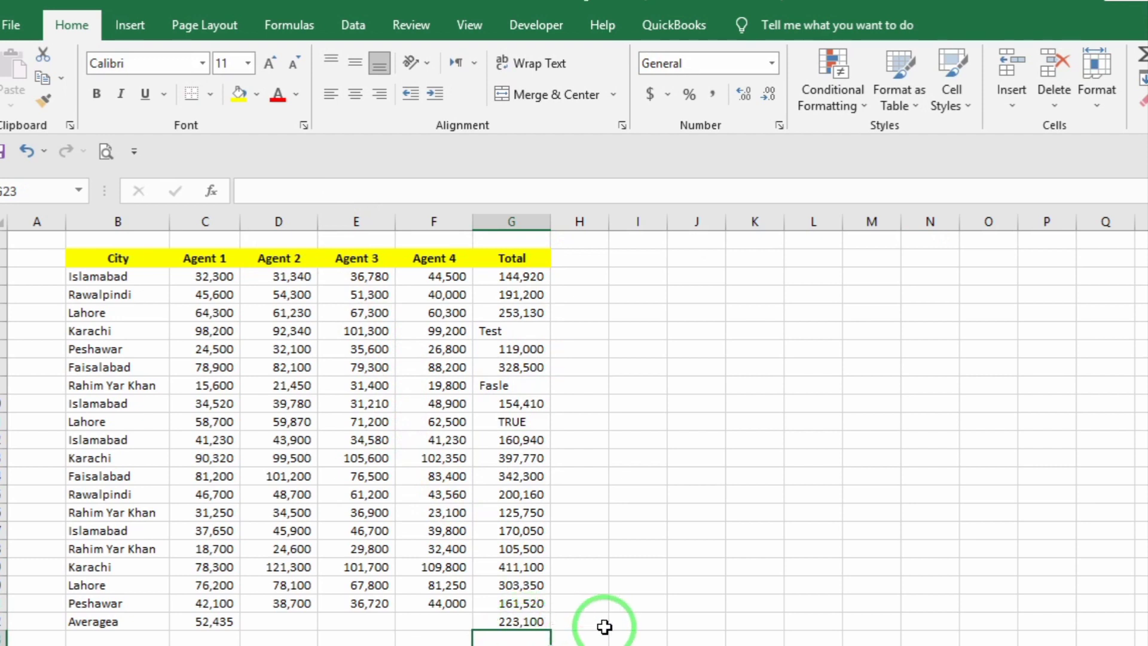
left_click(498, 331)
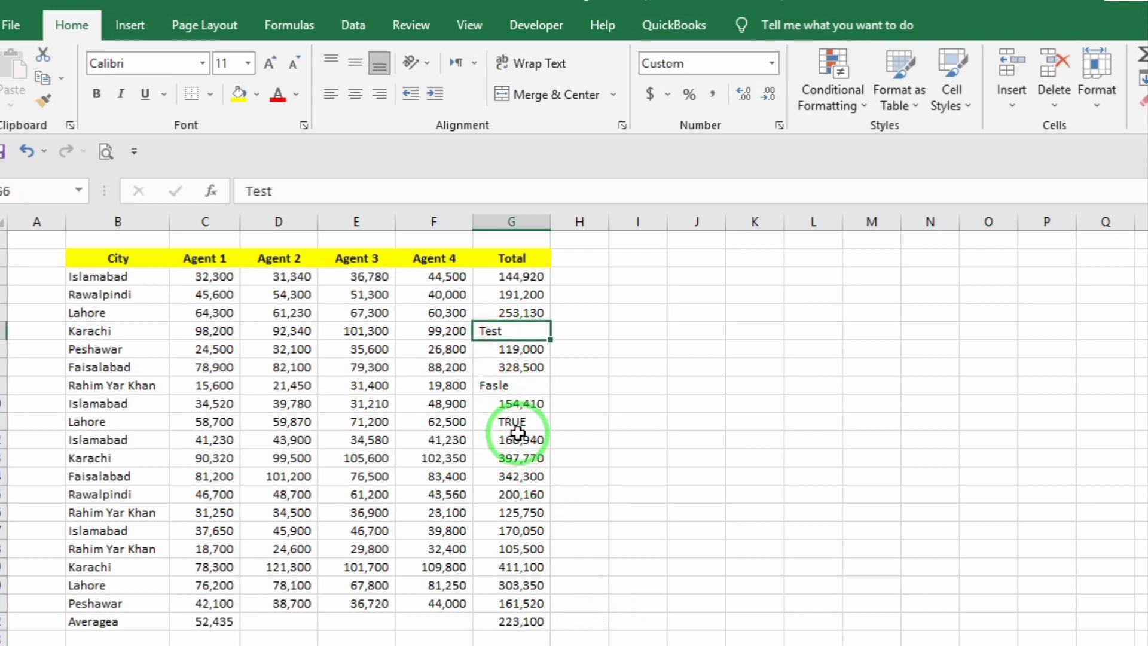